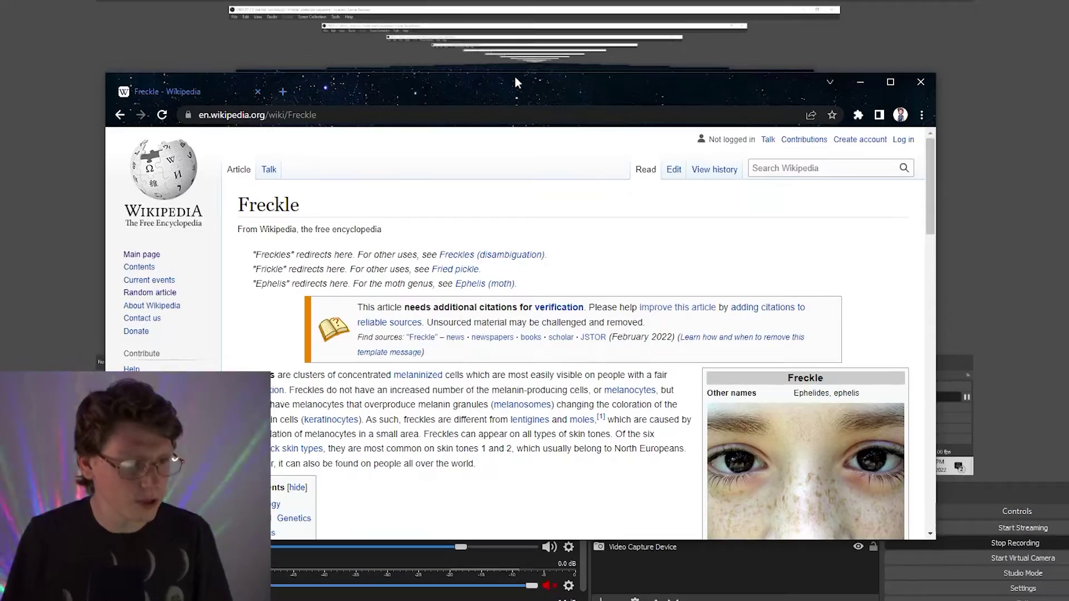
Step: Drag the Chrome window showing the Freckle article so it fills the display
drag(515, 77, 519, 109)
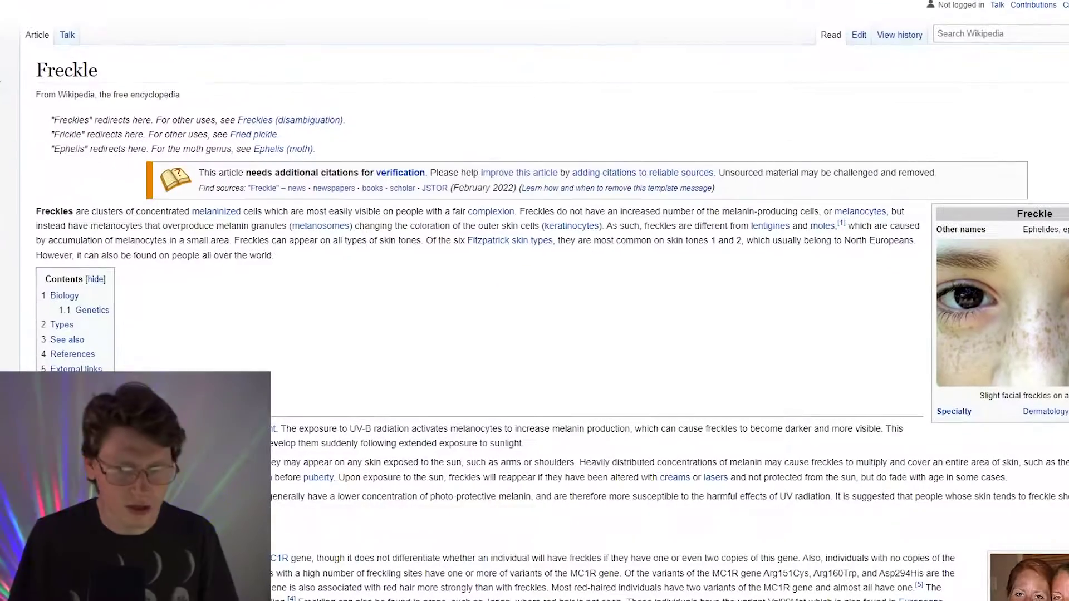